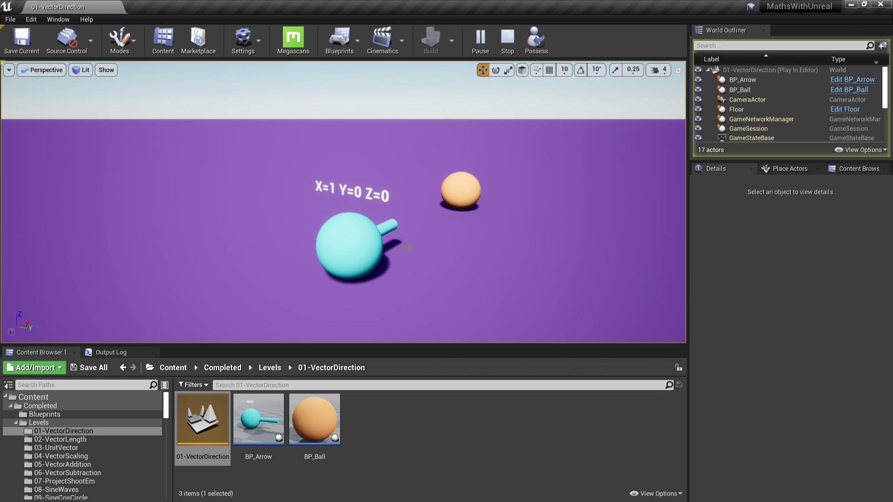
- Drag the orange ball right across the floor and raise it, then return to the level folders
left_click(465, 197)
left_click_drag(473, 206, 578, 209)
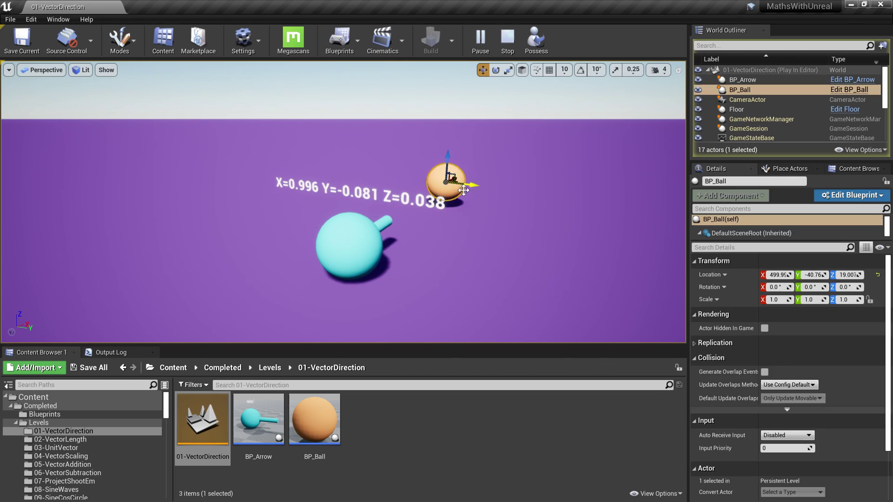
left_click_drag(567, 174, 567, 126)
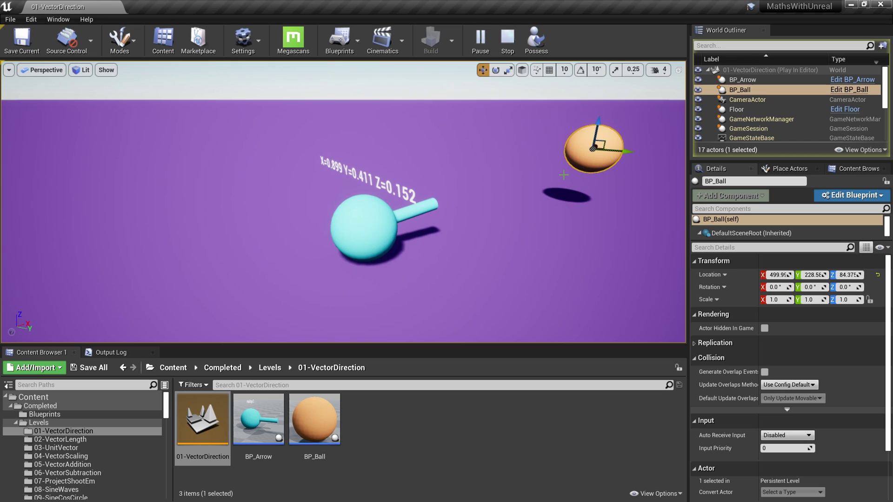
left_click(270, 368)
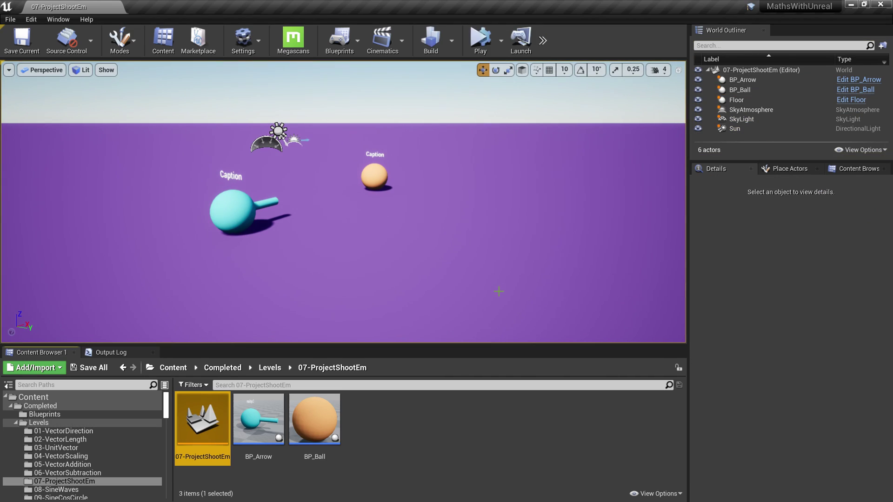
- Play 07-ProjectShootEm and move the cyan arrow and the orange ball to new spots
key("alt+p")
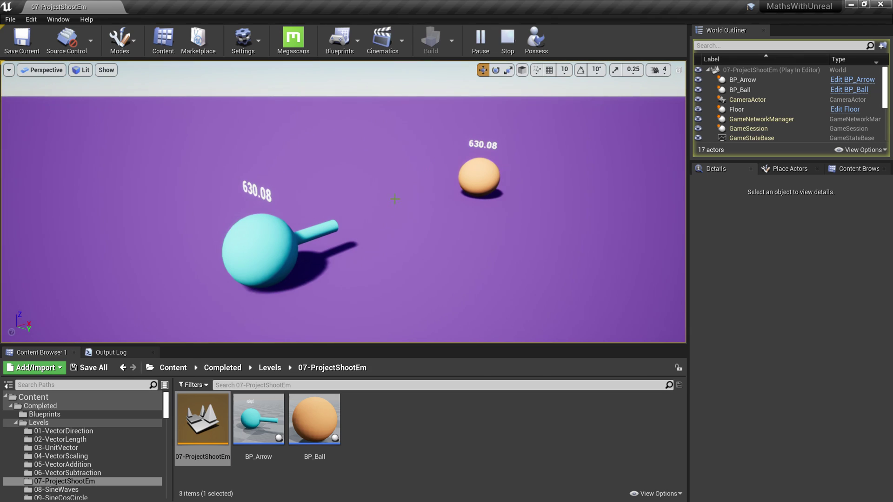
left_click(305, 254)
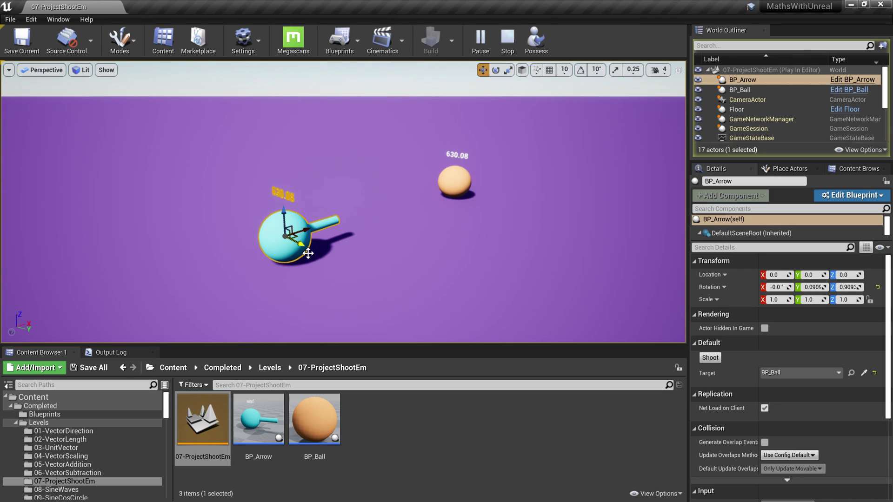
mouse_move(306, 254)
left_mouse_down()
mouse_move(215, 264)
mouse_move(259, 191)
left_mouse_up()
left_click_drag(457, 183, 649, 215)
scroll(470, 255, "down", 3)
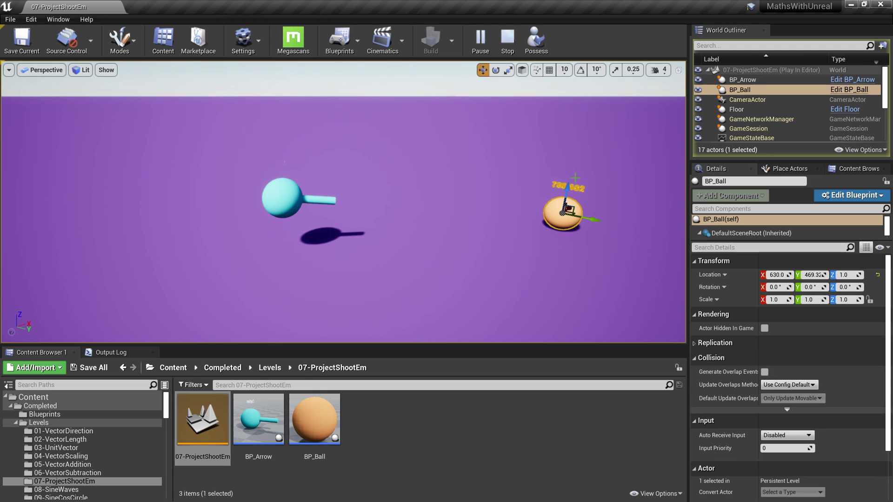
- Fire the cyan arrow at the orange ball twice using the Shoot button
left_click(305, 207)
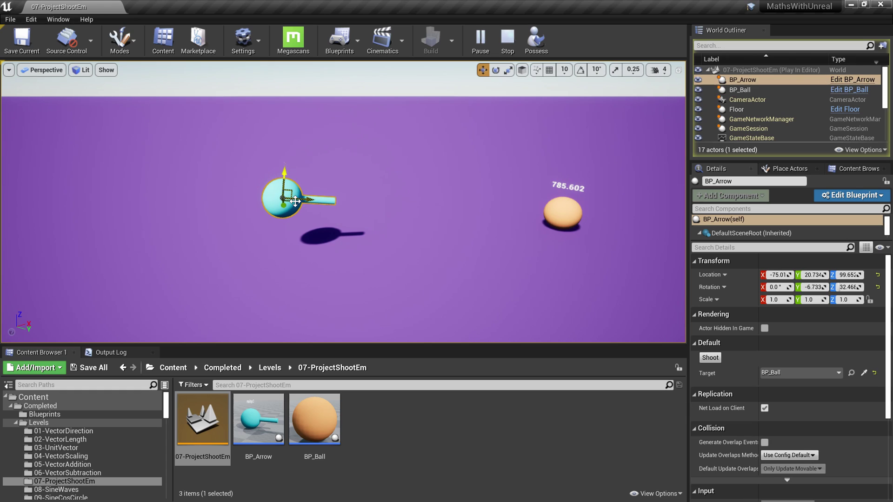
left_click(712, 361)
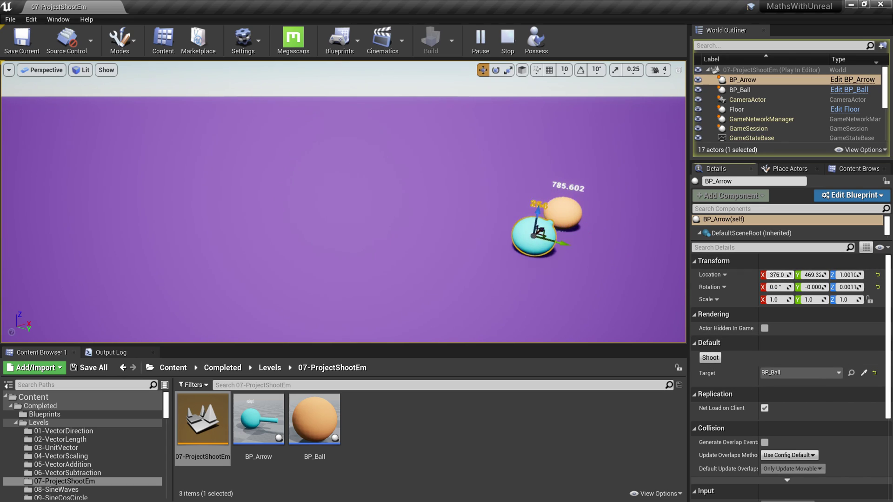
left_click(583, 210)
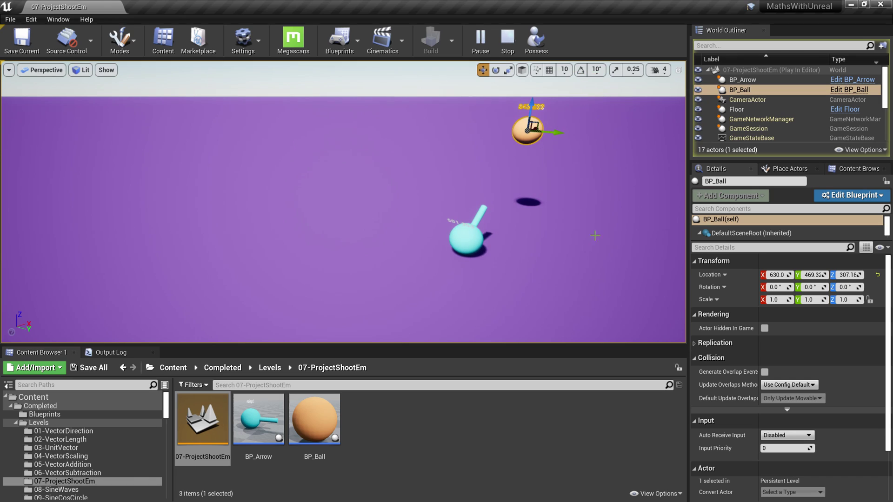
left_click(476, 245)
left_click(707, 359)
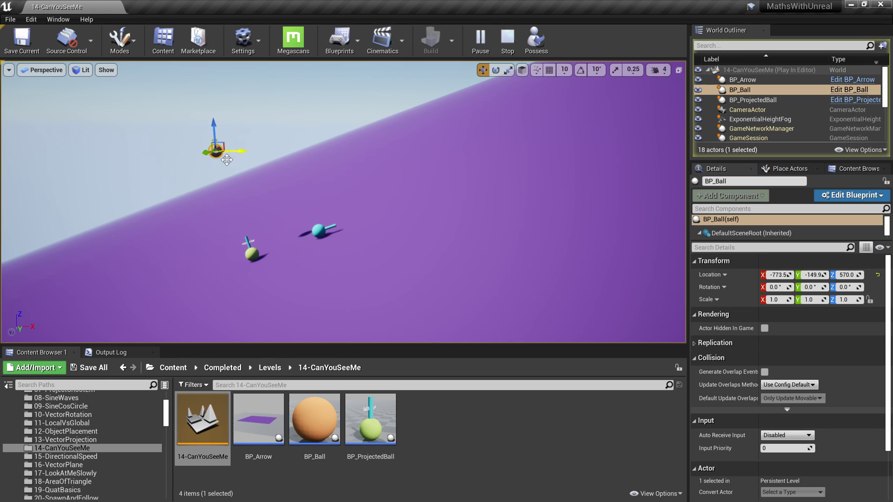
- Slide the orange ball far right, then back toward centre, and set it on the floor
left_click_drag(217, 151, 267, 140)
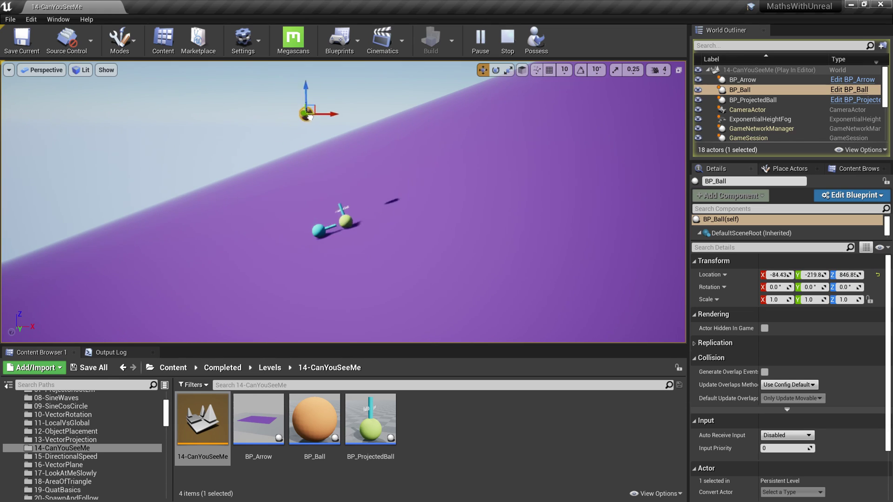
middle_click_drag(267, 139, 315, 258)
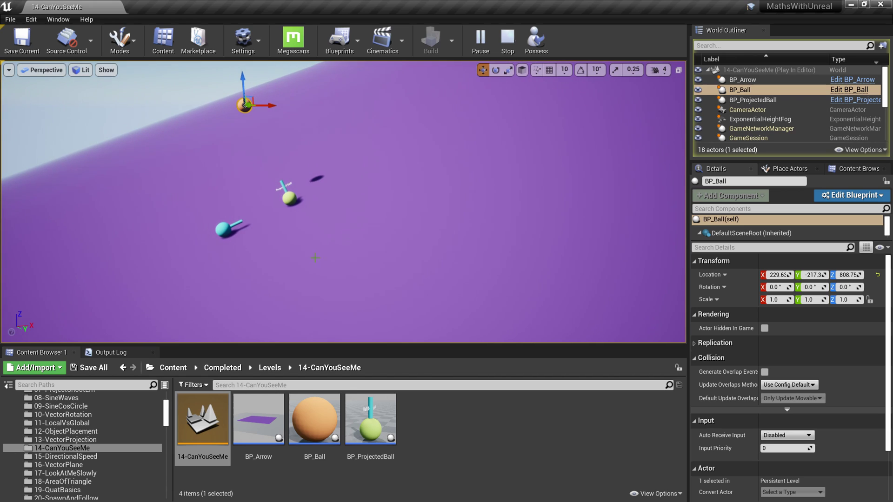
scroll(363, 183, "down", 3)
left_click_drag(364, 182, 685, 234)
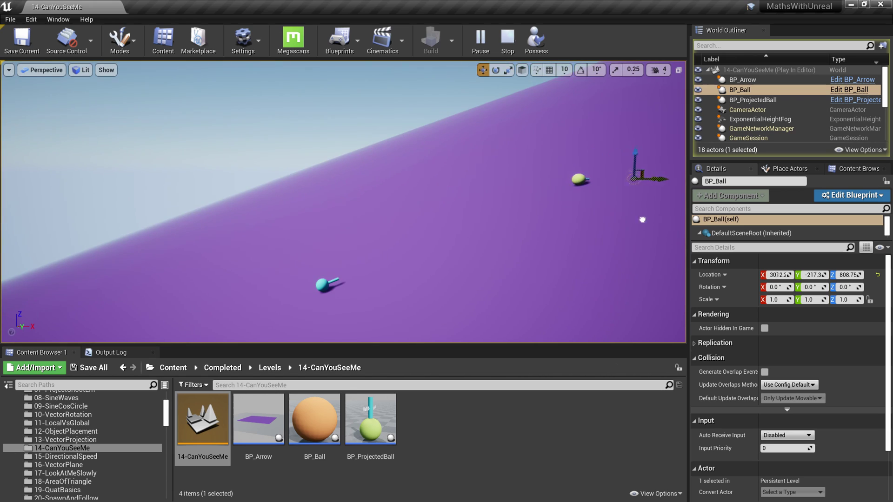
left_click_drag(684, 235, 659, 235)
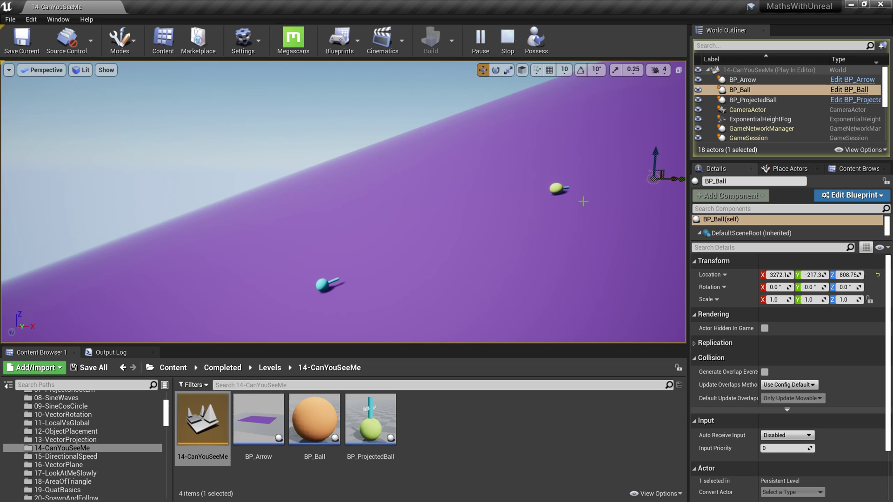
left_click_drag(654, 179, 452, 160)
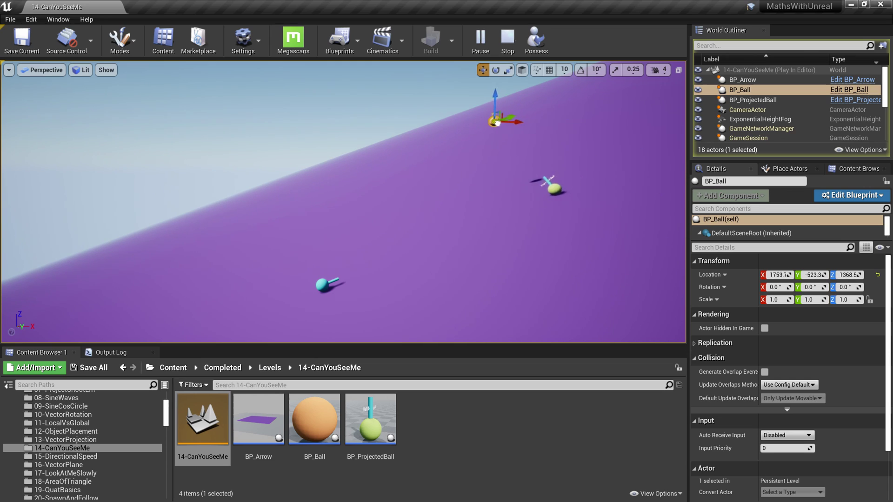
right_click_drag(452, 159, 453, 160)
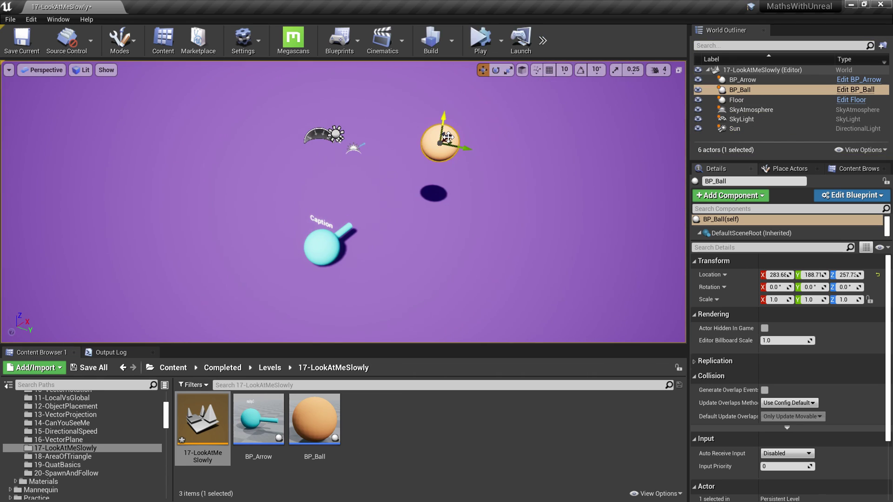
- Play 17-LookAtMeSlowly and turn the cyan arrow toward the ball with Look at Me
key("alt+p")
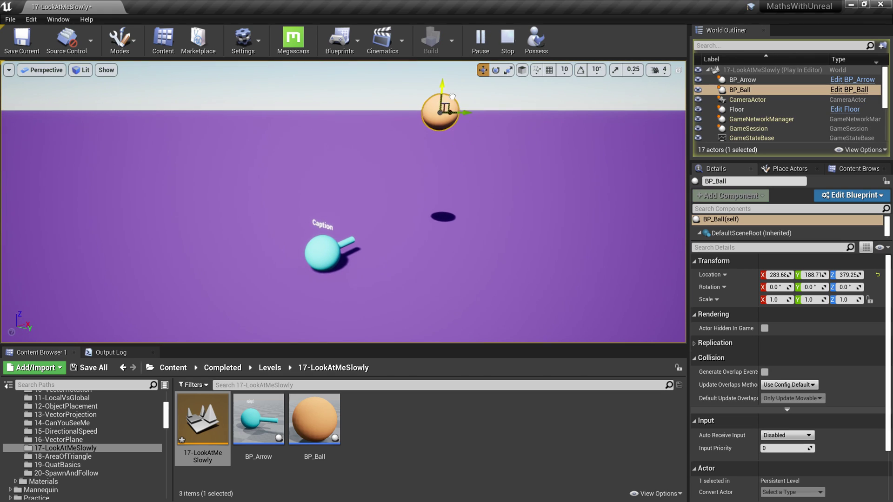
left_click(322, 260)
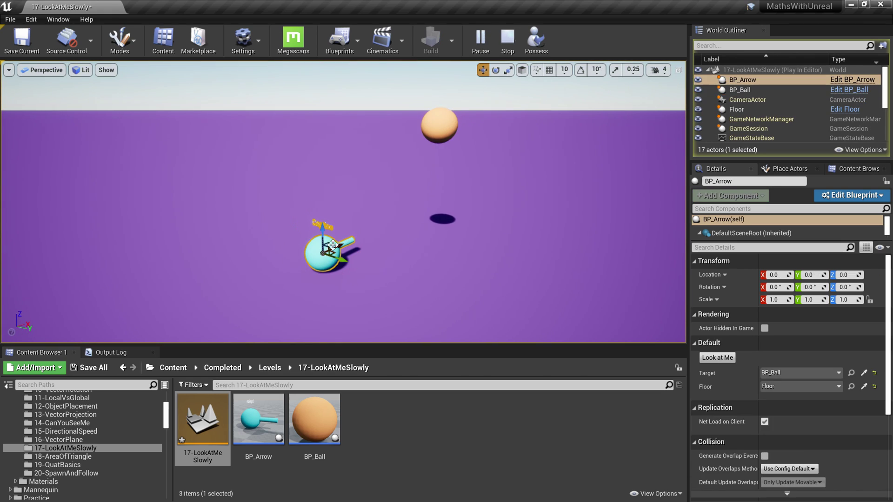
left_click(718, 361)
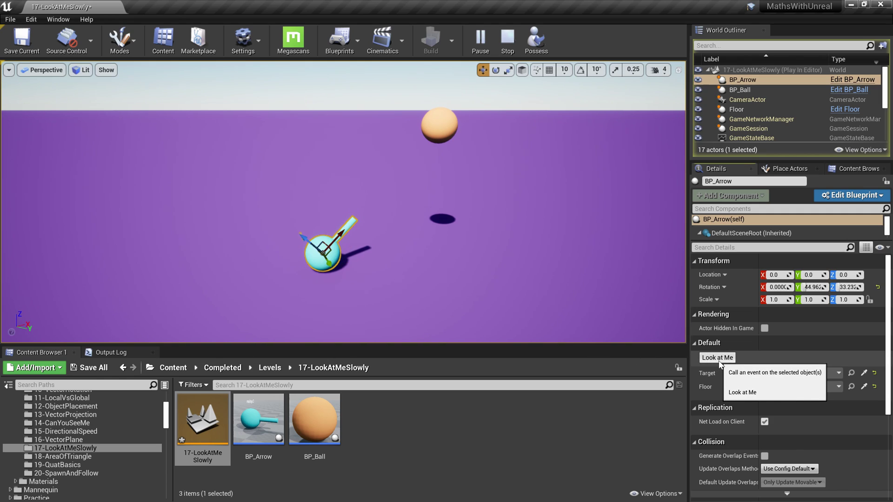
- Move the orange ball left and make the arrow turn toward it again
left_click(470, 136)
left_click_drag(470, 136, 263, 120)
left_click(323, 249)
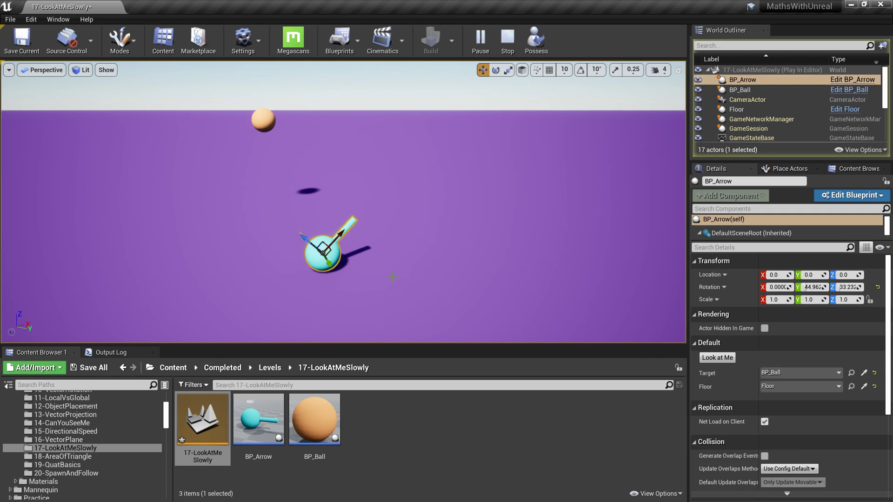
left_click(718, 361)
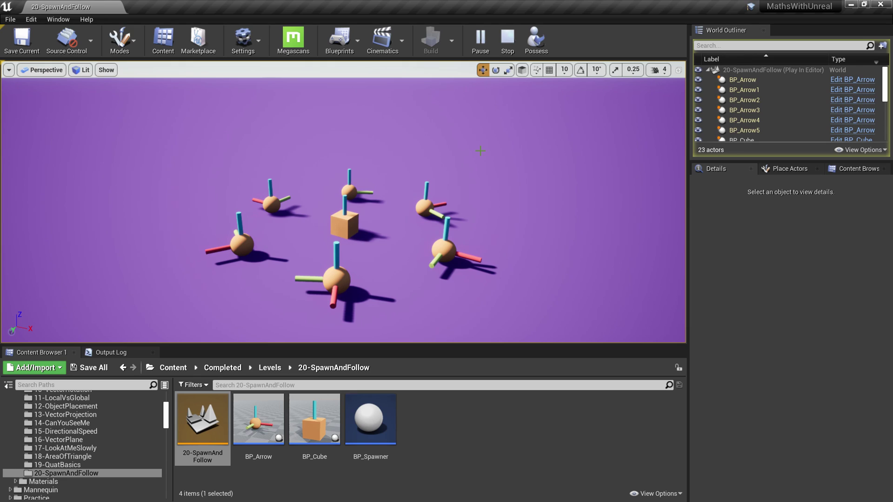
- Rotate the spawned arrows by dragging the spawner's Local Rotation Y value
left_click(343, 224)
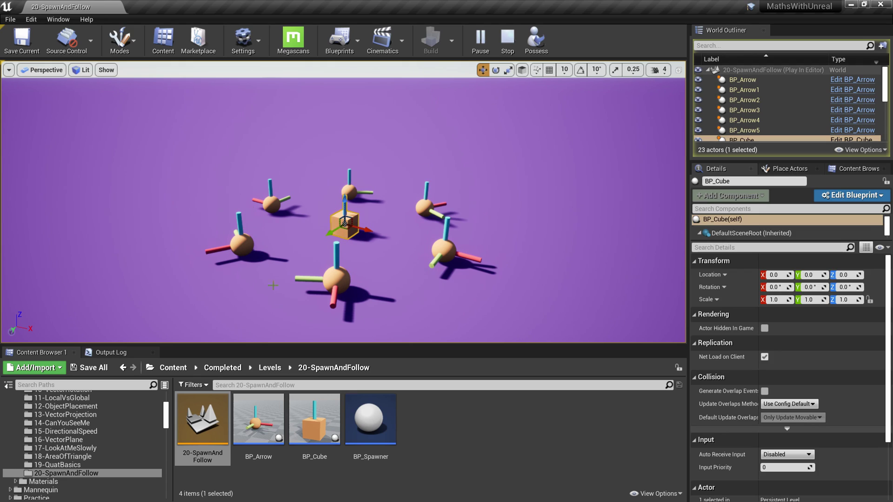
left_click(349, 232)
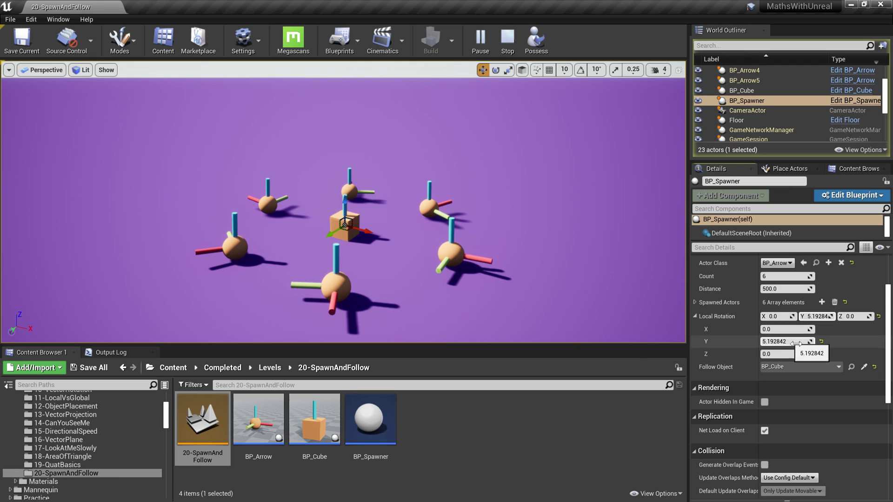
mouse_move(785, 341)
left_mouse_down()
mouse_move(765, 341)
mouse_move(810, 341)
mouse_move(795, 341)
left_mouse_up()
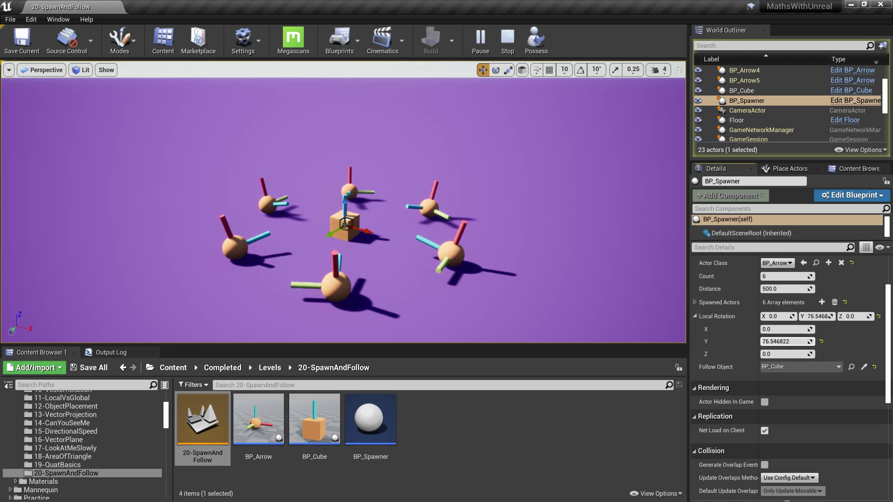
- Lift the cube upward so the arrows follow, then switch to the rotate gizmo
left_click(388, 243)
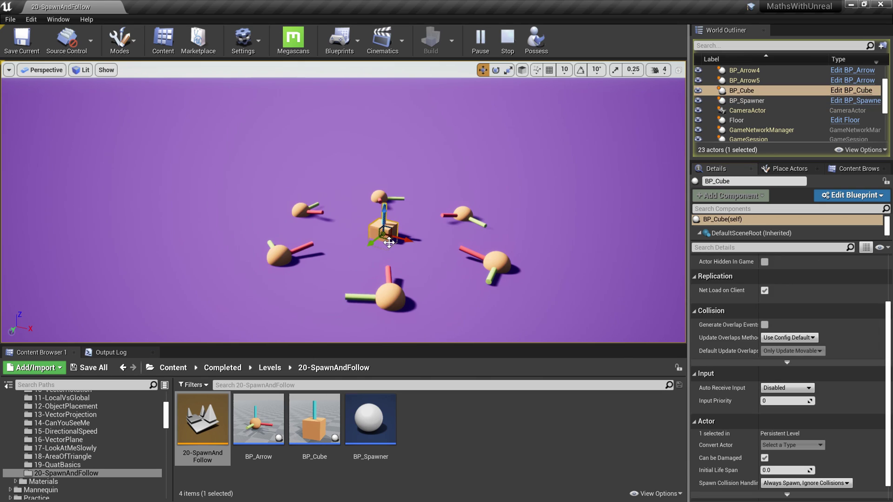
mouse_move(388, 242)
left_mouse_down()
mouse_move(375, 152)
mouse_move(382, 120)
mouse_move(377, 134)
mouse_move(404, 164)
mouse_move(408, 126)
mouse_move(405, 131)
mouse_move(415, 123)
mouse_move(402, 136)
left_mouse_up()
key("e")
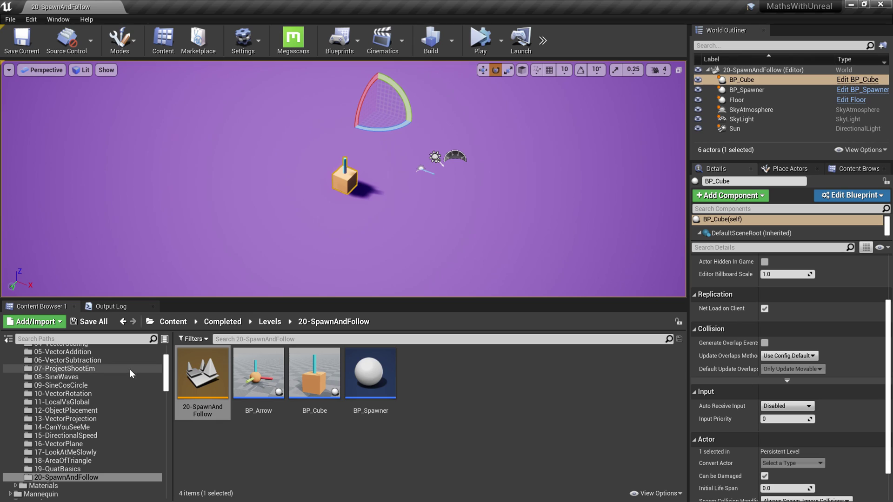
scroll(119, 385, "up", 2)
scroll(111, 390, "up", 3)
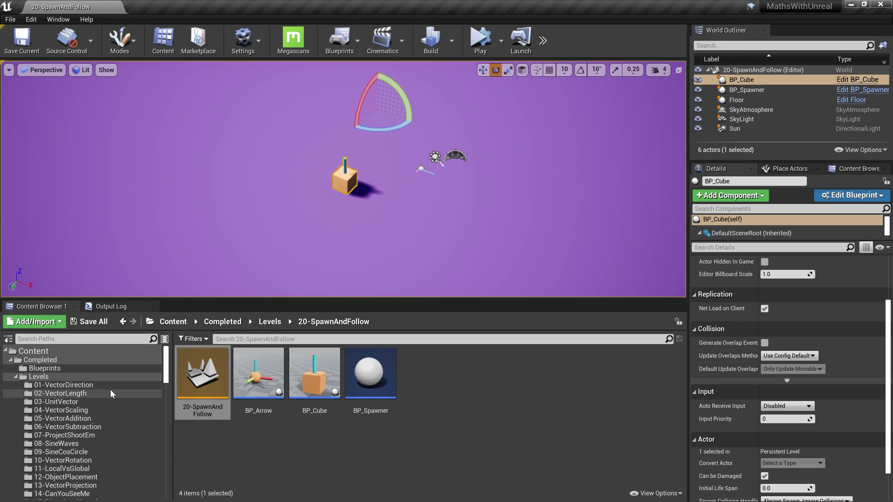
scroll(91, 390, "down", 5)
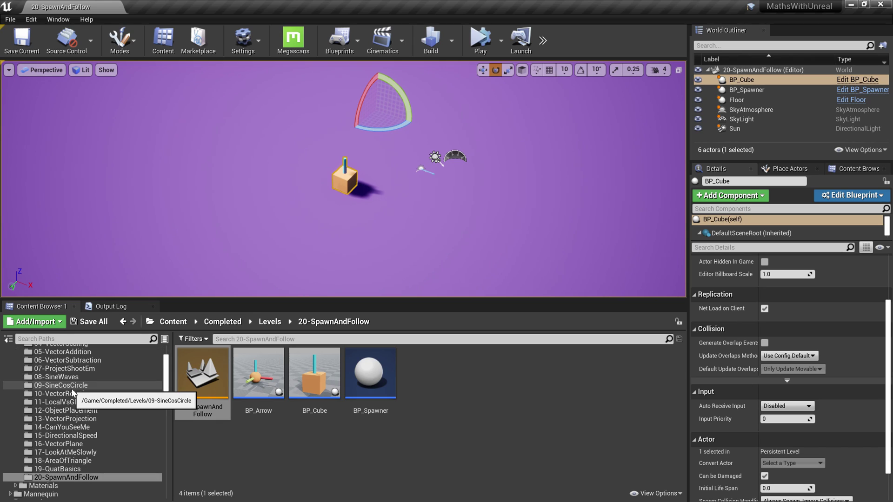